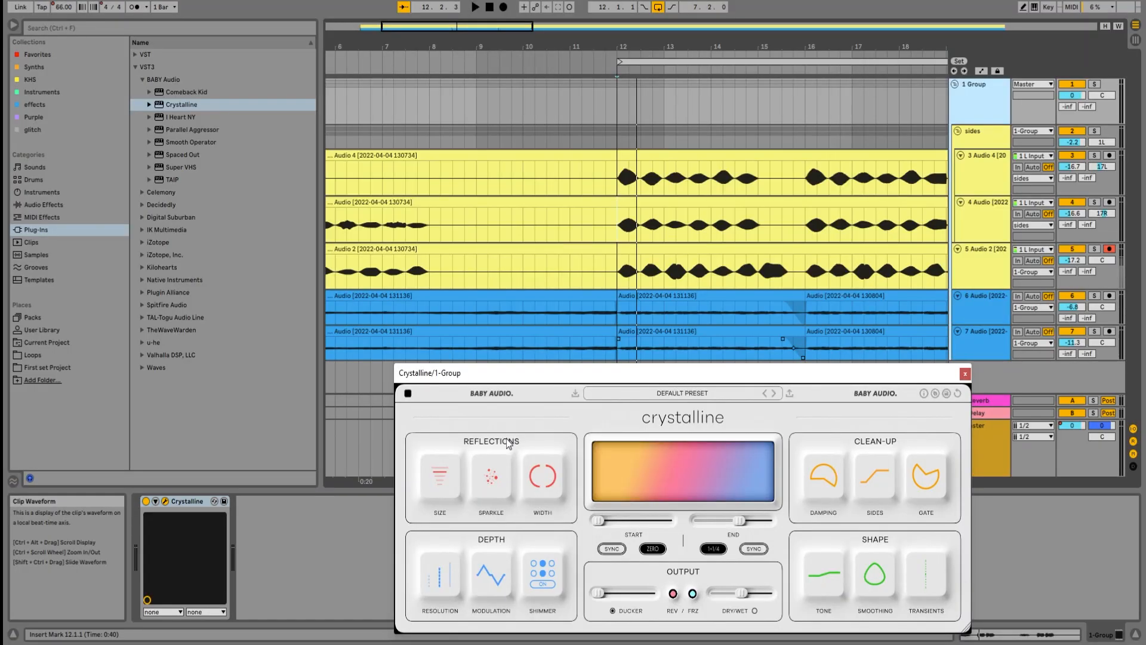
# Audition Crystalline on the 1 Group track, switching the reverb End time to milliseconds and lengthening it during playback.
pyautogui.press('space')
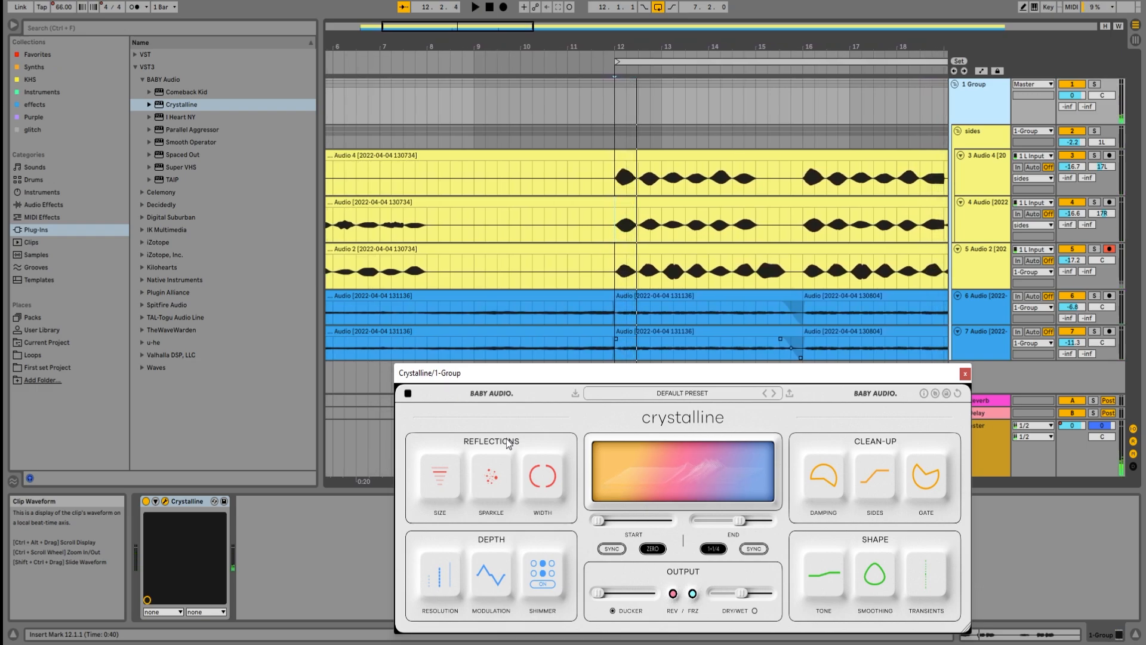
pyautogui.moveTo(485, 574)
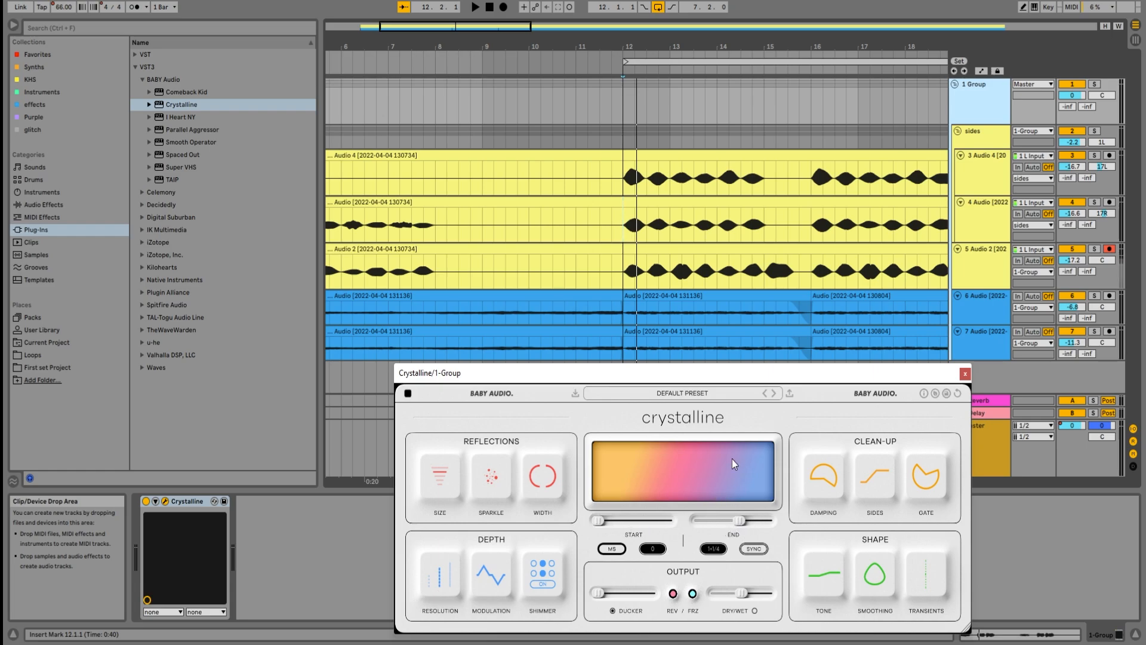
pyautogui.click(754, 549)
pyautogui.press('space')
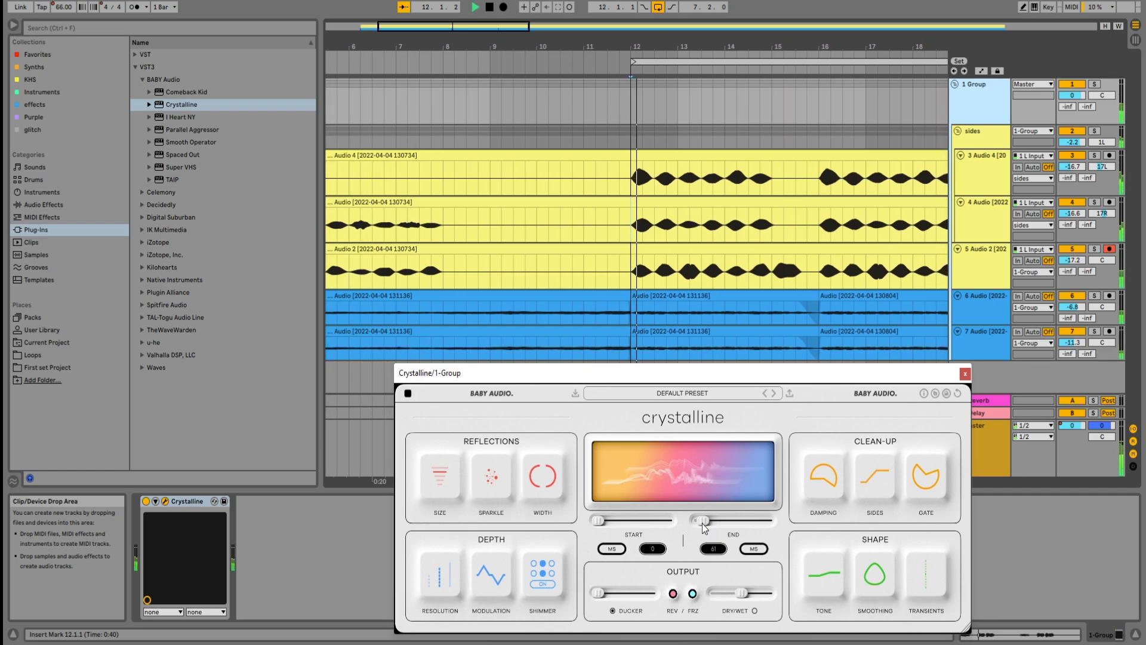
pyautogui.moveTo(703, 523); pyautogui.dragTo(773, 524)
pyautogui.press('space')
# Play the loop and shorten the group reverb's End time to about 581 ms.
pyautogui.press('space')
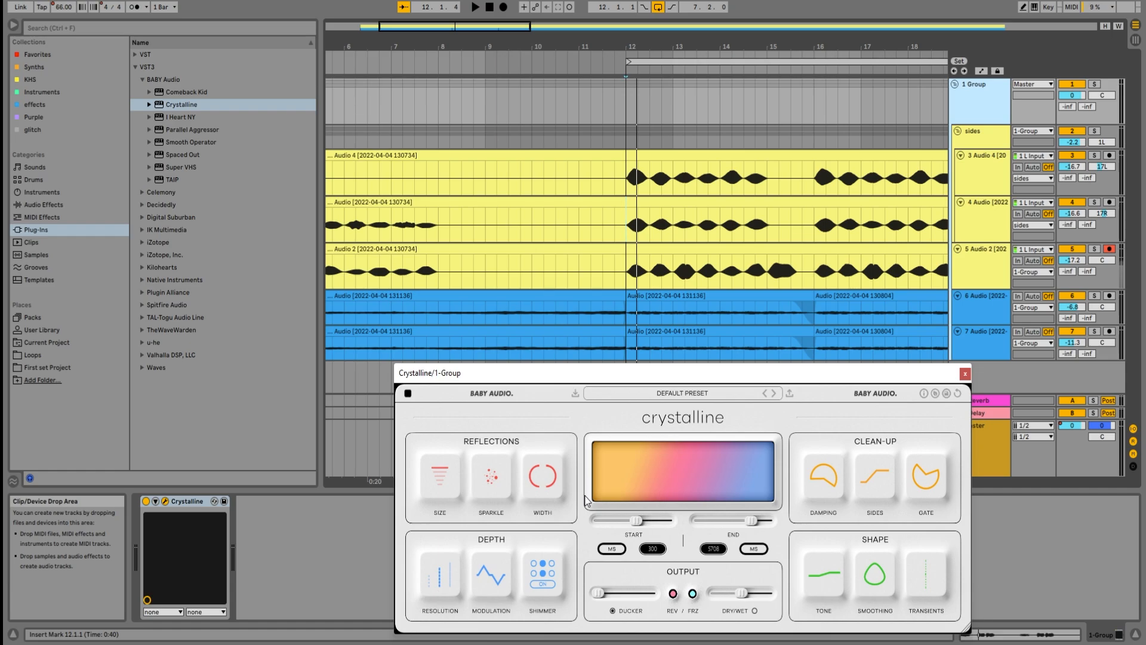
pyautogui.press('space')
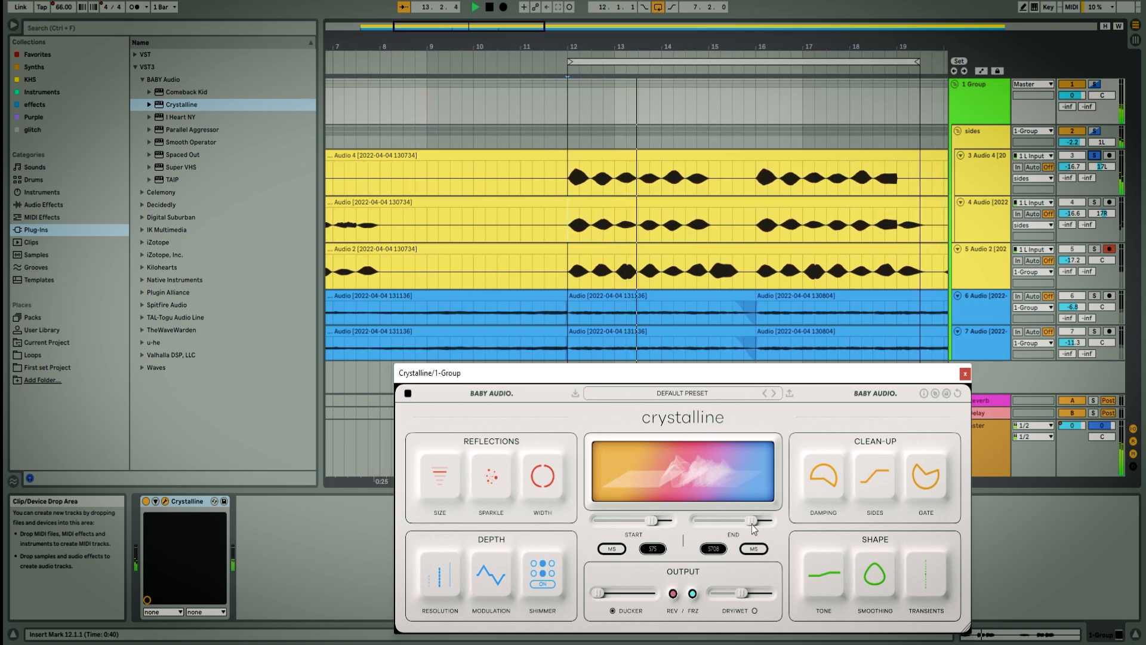
pyautogui.moveTo(752, 522); pyautogui.dragTo(711, 526)
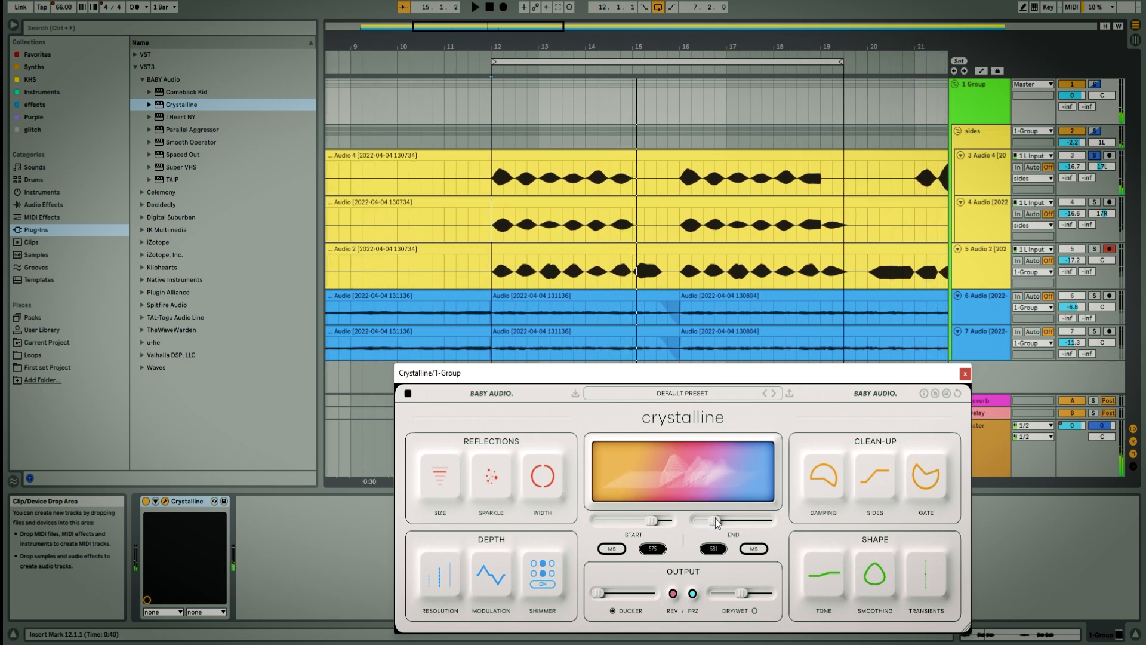
pyautogui.press('space')
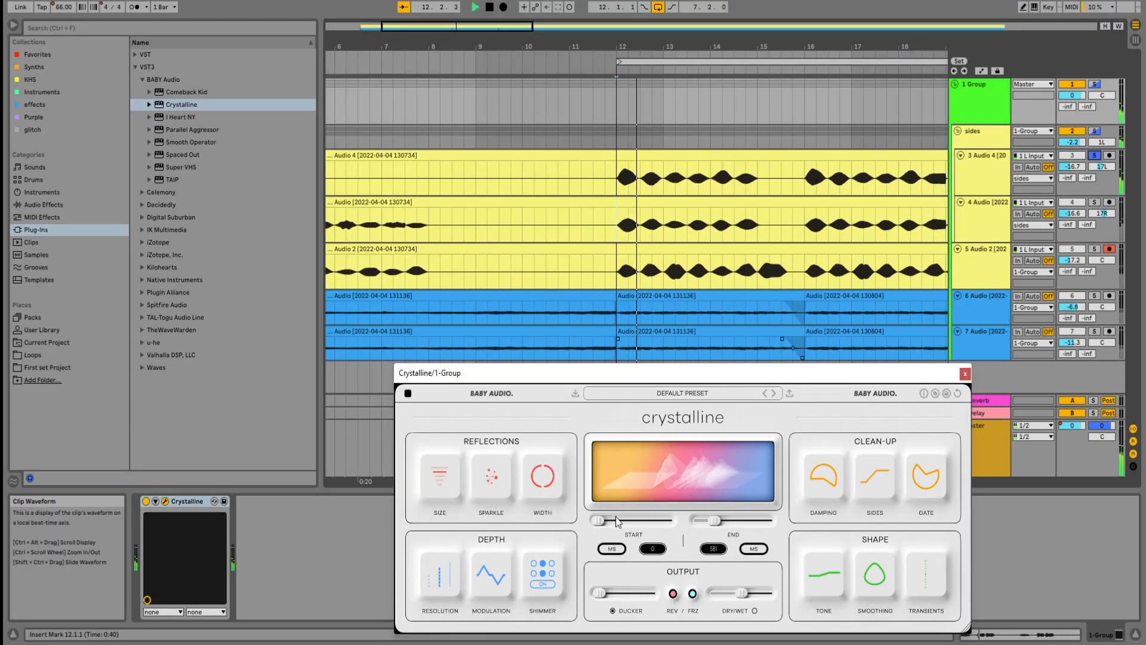
# Raise the group reverb's Ducker amount and adjust its Damping during playback.
pyautogui.moveTo(599, 593); pyautogui.dragTo(657, 605)
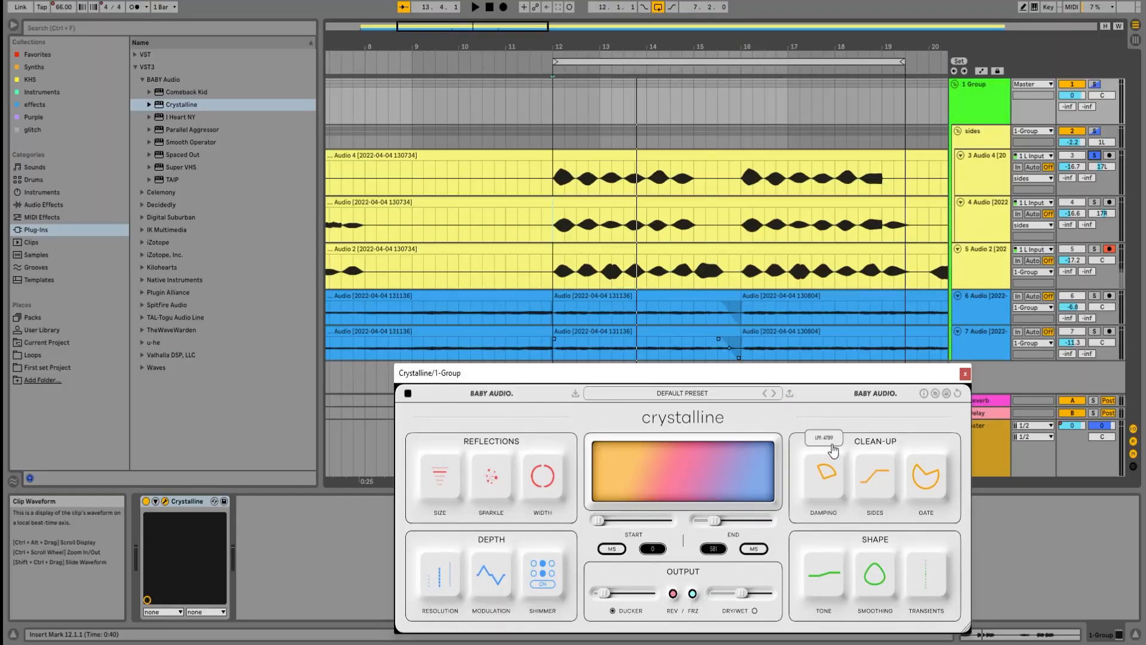
pyautogui.press('space')
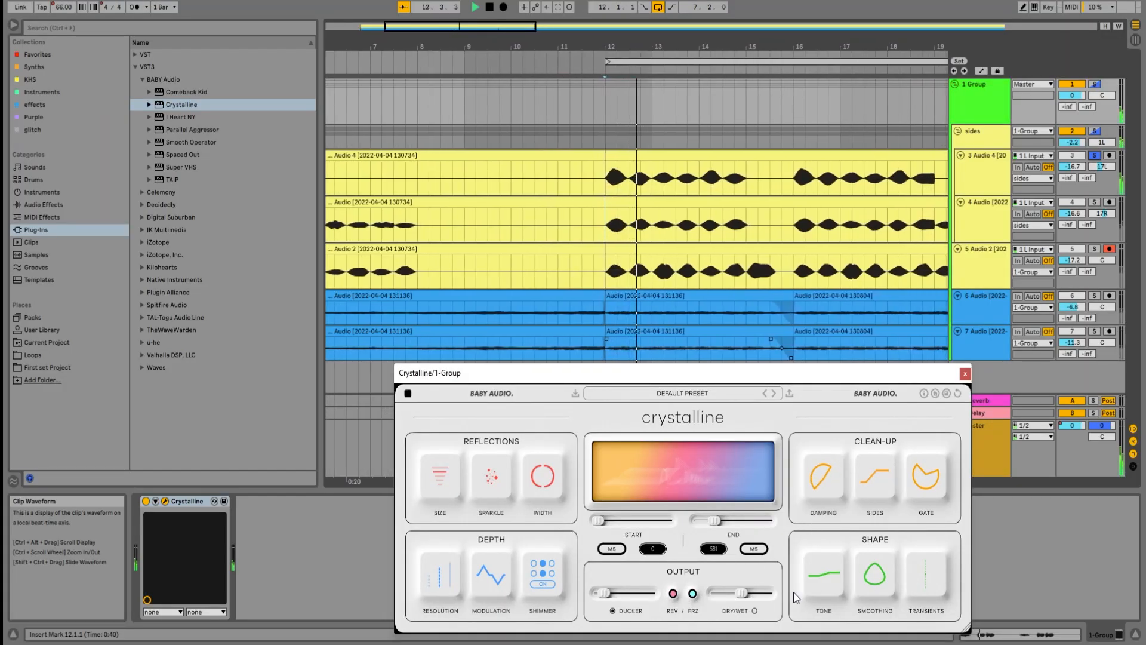
pyautogui.moveTo(826, 491)
pyautogui.mouseDown()
pyautogui.moveTo(830, 426)
pyautogui.moveTo(823, 507)
pyautogui.mouseUp()
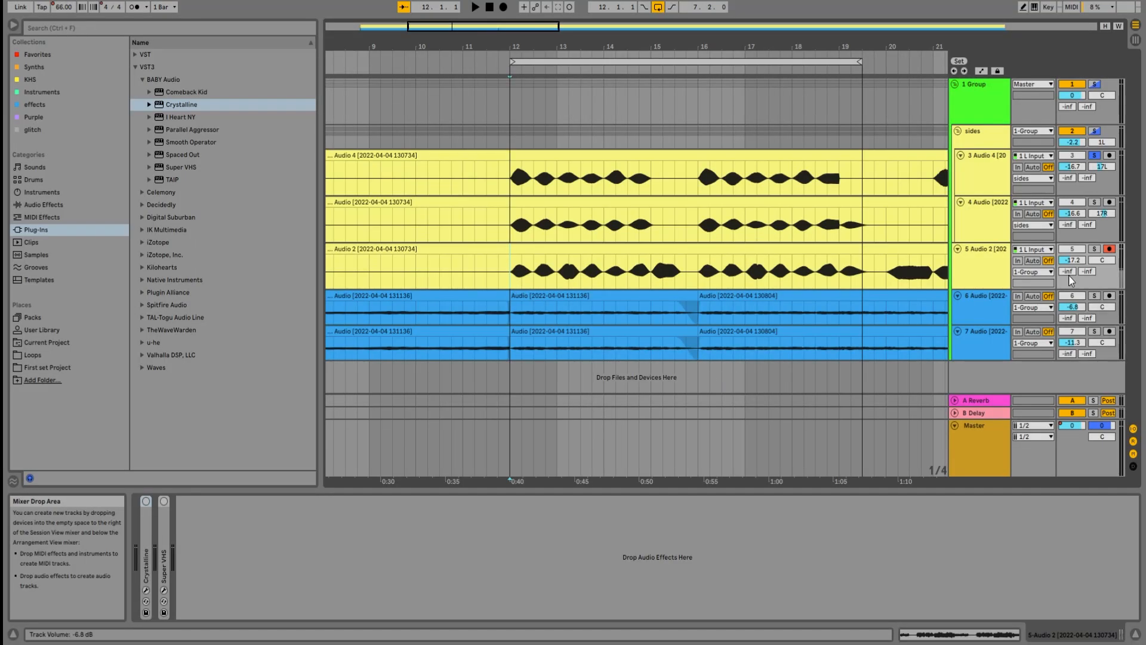
# Adjust Smoothing in the 1 Group track's Crystalline and audition the reverb with Freeze turned on.
pyautogui.click(979, 90)
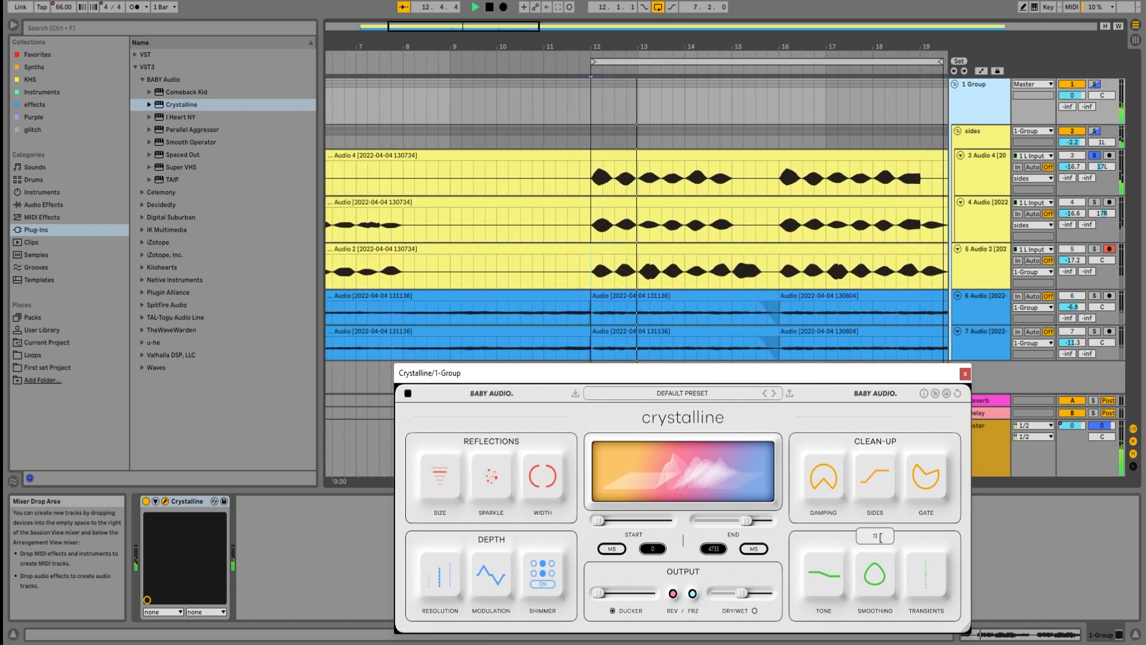
pyautogui.moveTo(881, 538); pyautogui.dragTo(894, 496)
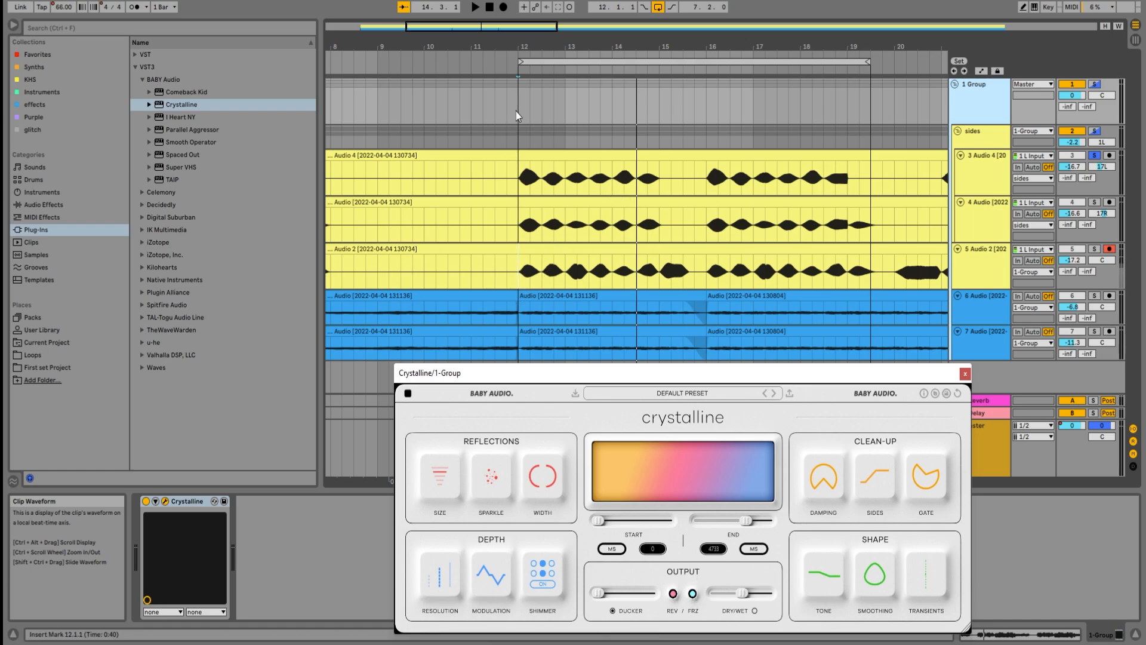
pyautogui.press('space')
pyautogui.click(692, 593)
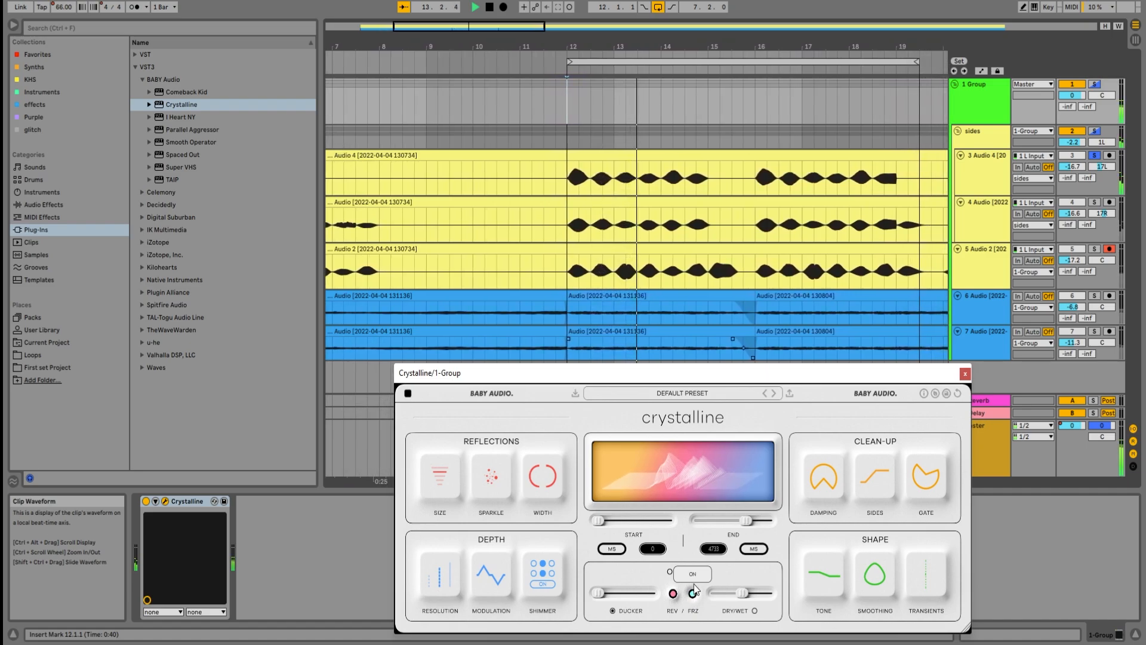
pyautogui.press('space')
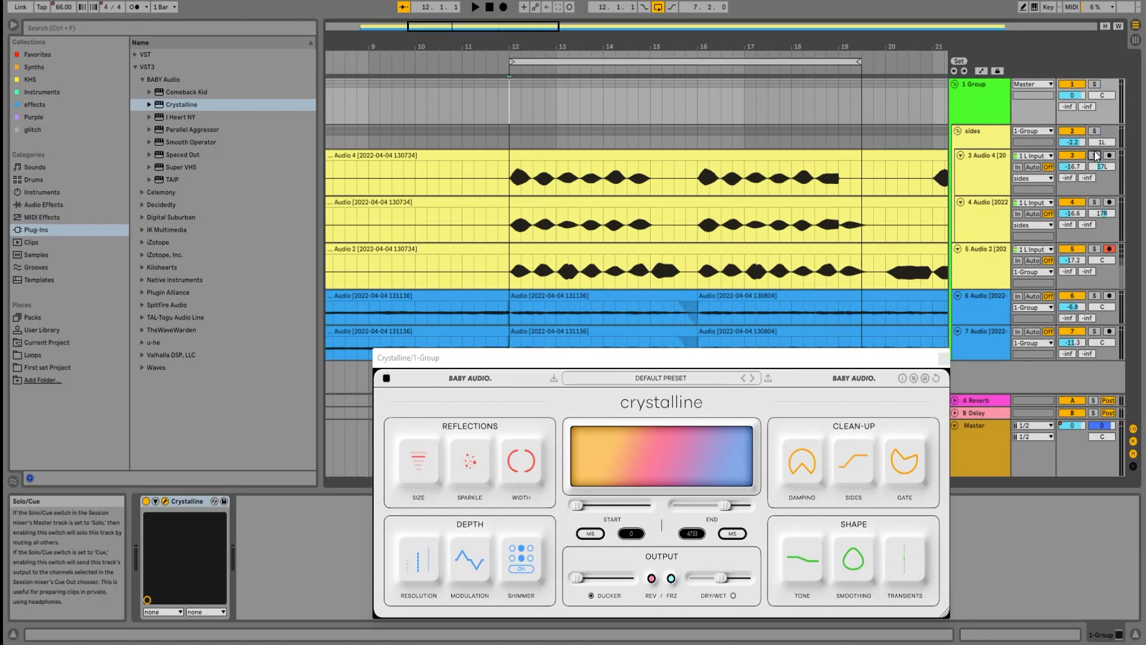
# Inspect the device chains of tracks 3, 4 and 5 and of the sides group.
pyautogui.click(990, 172)
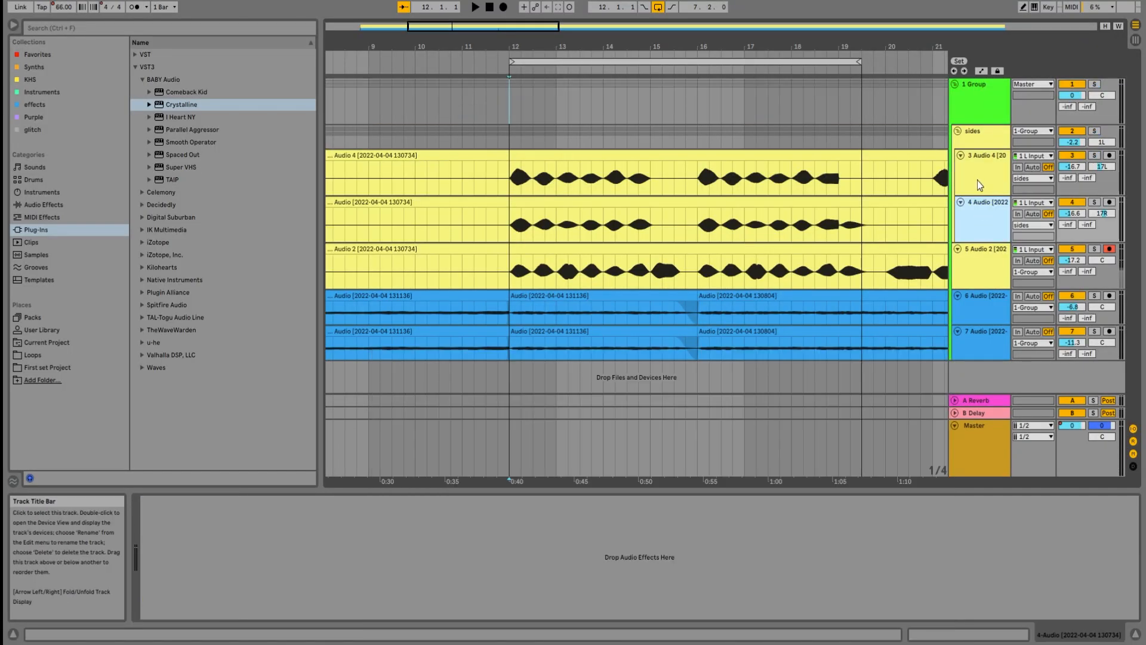
pyautogui.click(979, 263)
pyautogui.click(973, 180)
pyautogui.click(983, 224)
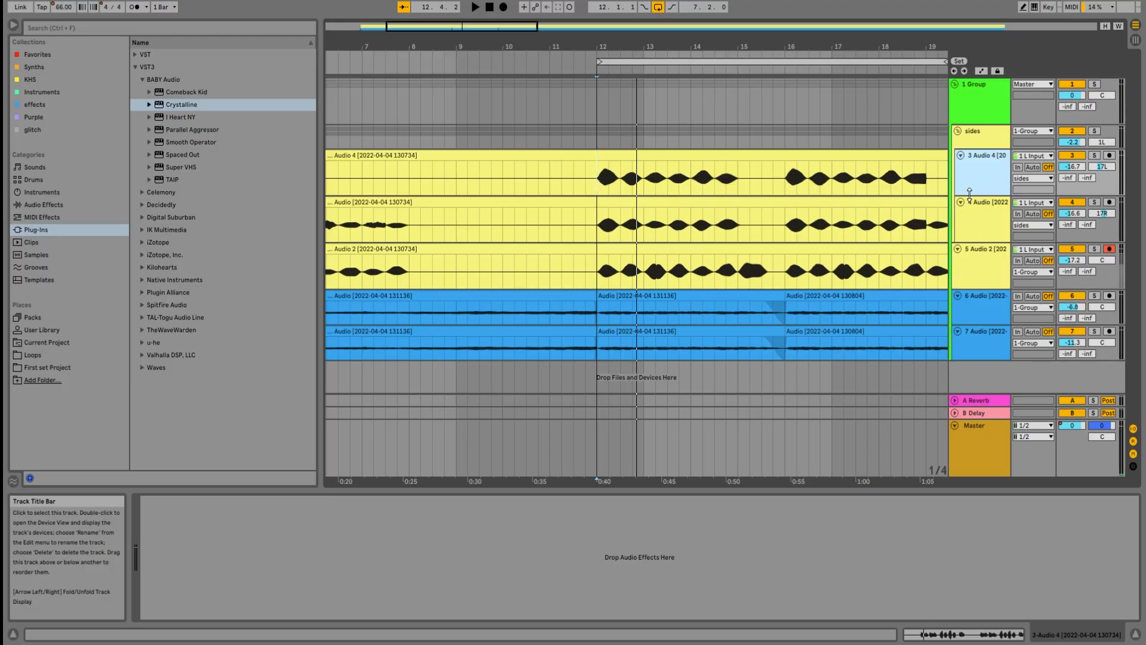
pyautogui.click(979, 132)
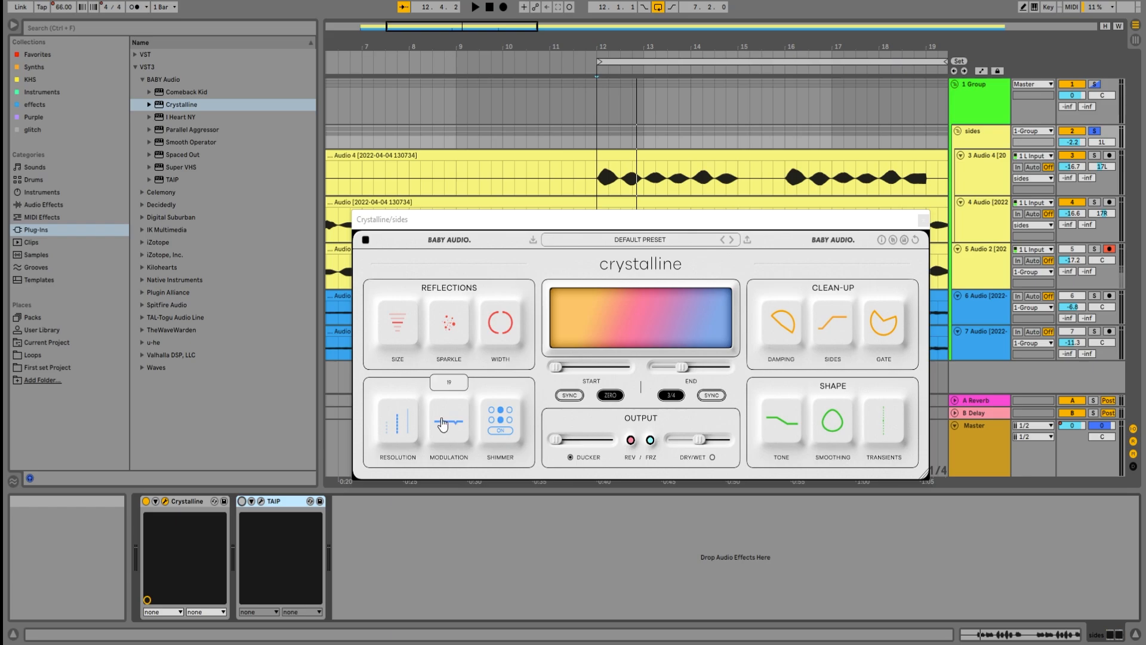
# Select track 3 and play the loop with the sides group soloed.
pyautogui.click(978, 168)
pyautogui.press('space')
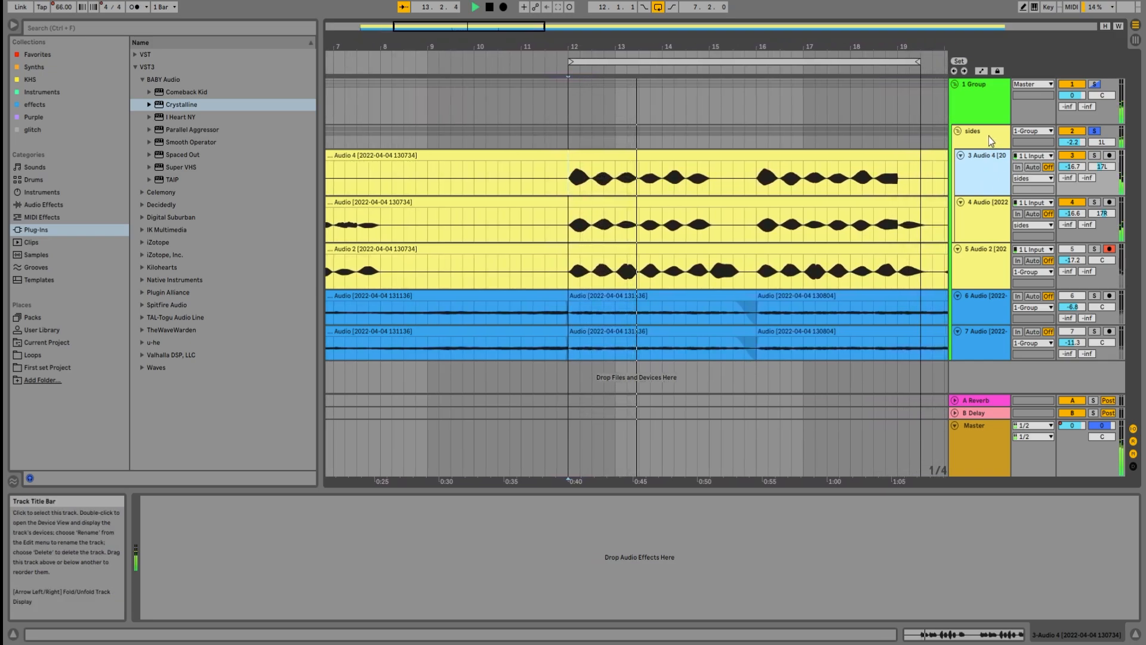
pyautogui.press('space')
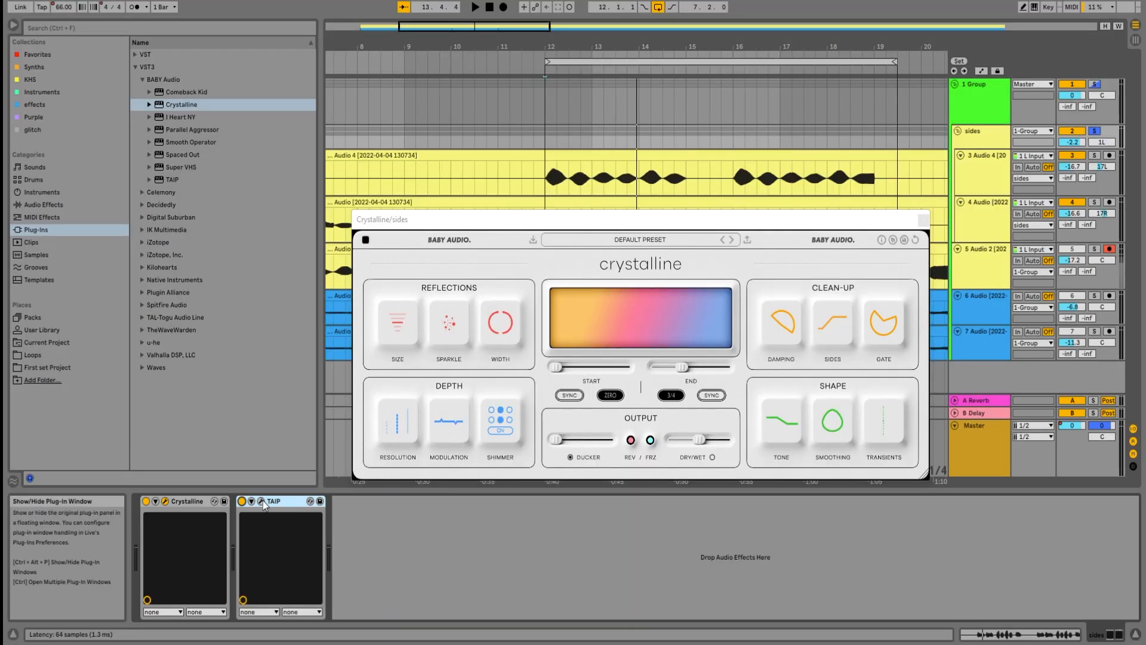
# Open the TAIP plug-in on the sides group and arrange its window beside the Crystalline window.
pyautogui.click(260, 501)
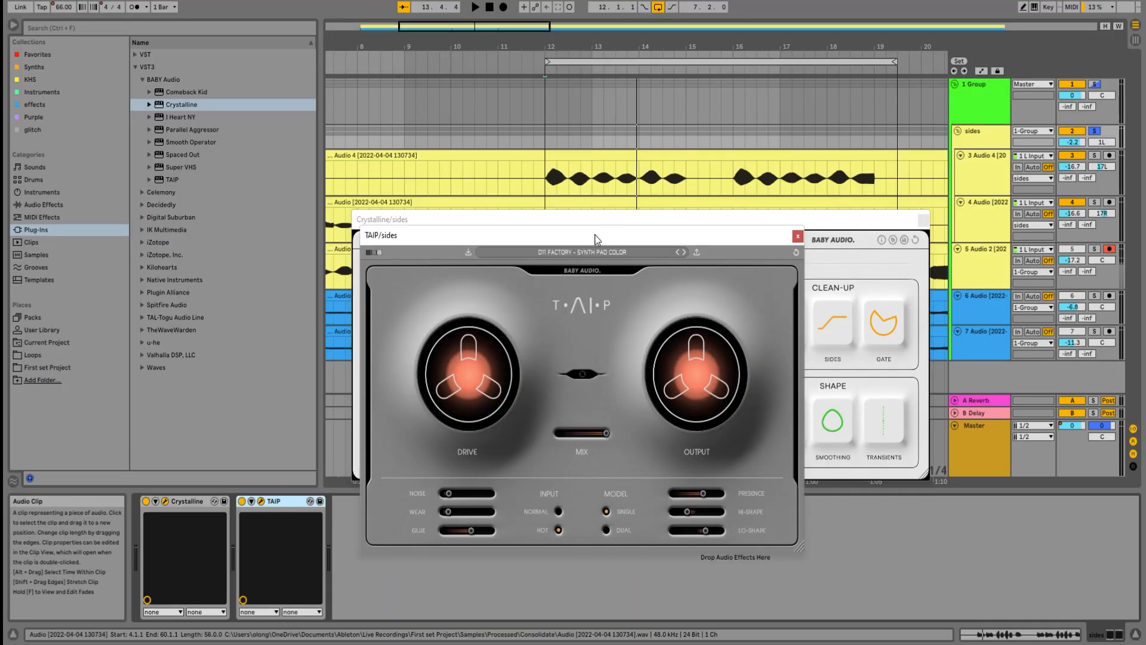
pyautogui.moveTo(596, 243); pyautogui.dragTo(776, 257)
pyautogui.moveTo(711, 227); pyautogui.dragTo(477, 144)
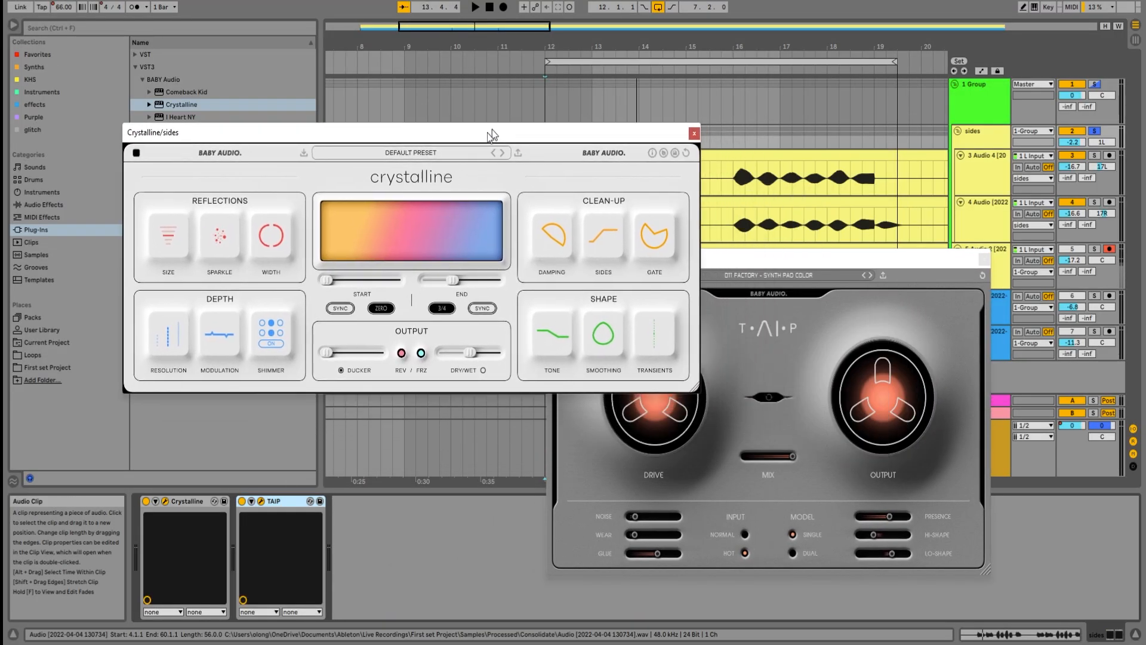
pyautogui.moveTo(797, 264); pyautogui.dragTo(897, 123)
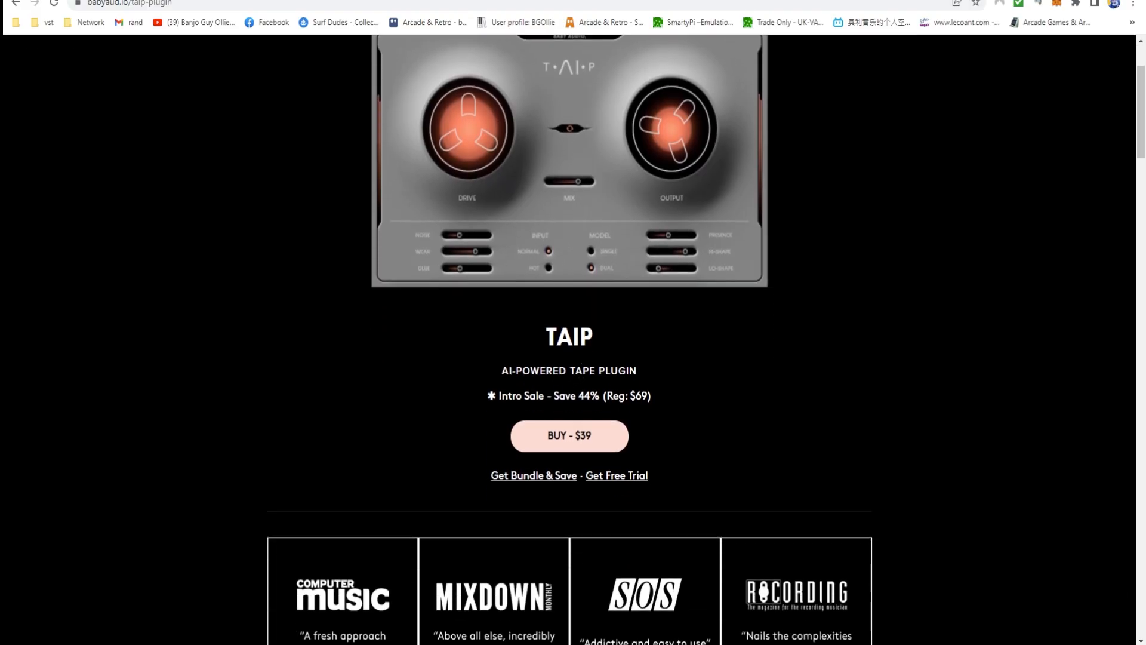
pyautogui.scroll(-15, 662, 371)
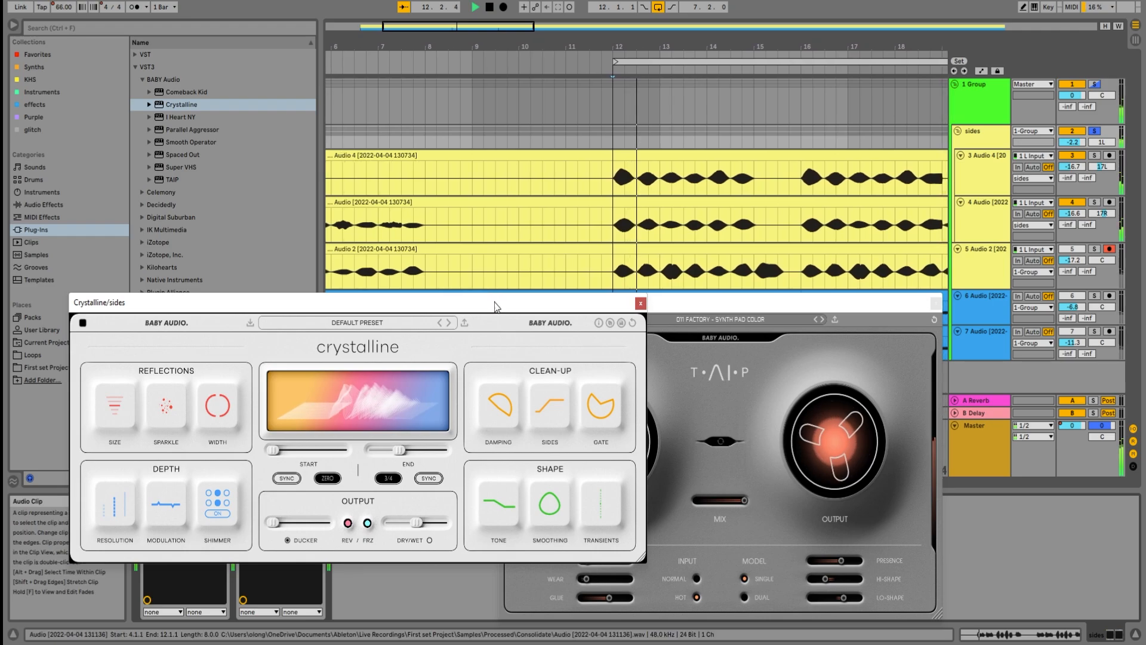
pyautogui.moveTo(495, 306); pyautogui.dragTo(457, 118)
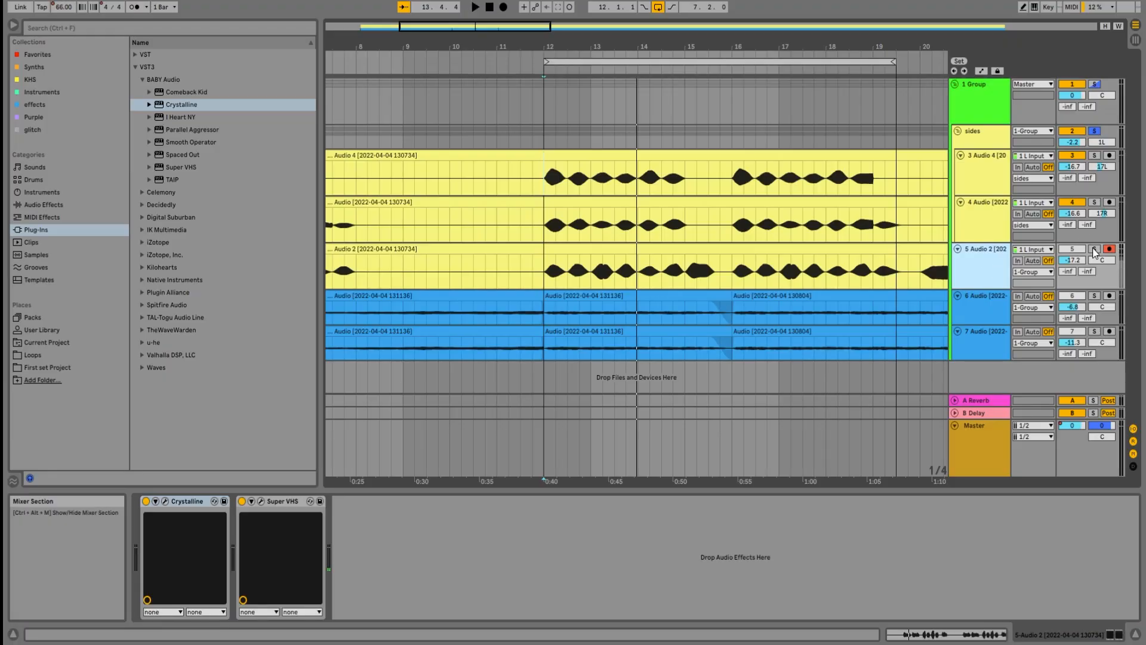
# Solo track 5, start playback and open its Crystalline plug-in window.
pyautogui.click(1095, 249)
pyautogui.press('space')
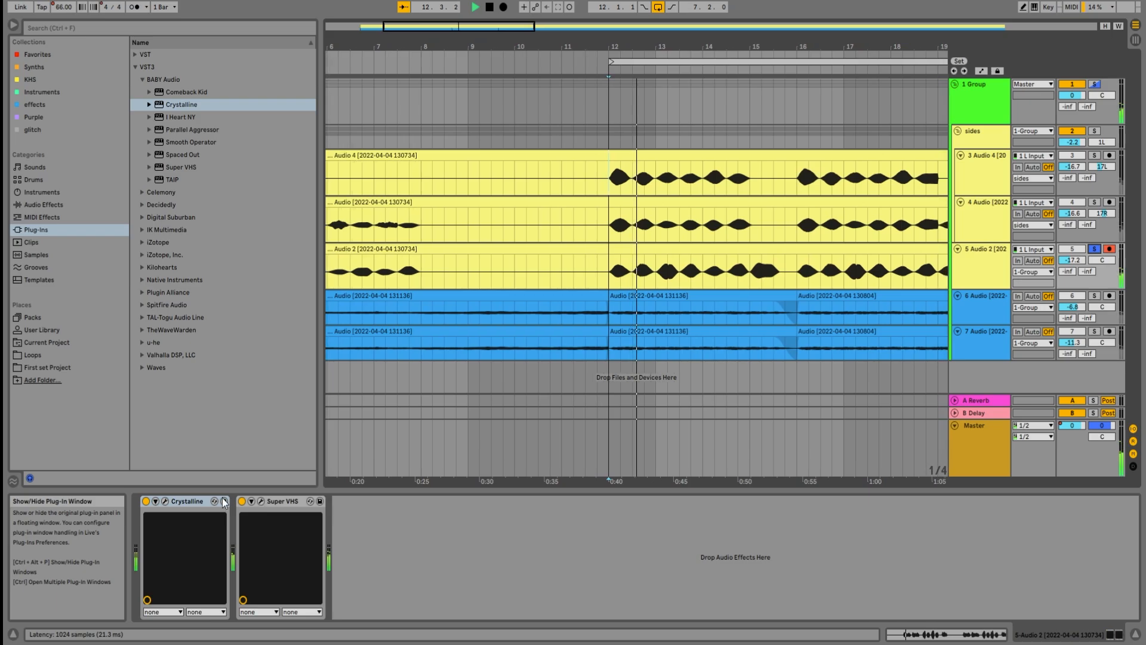
pyautogui.click(165, 502)
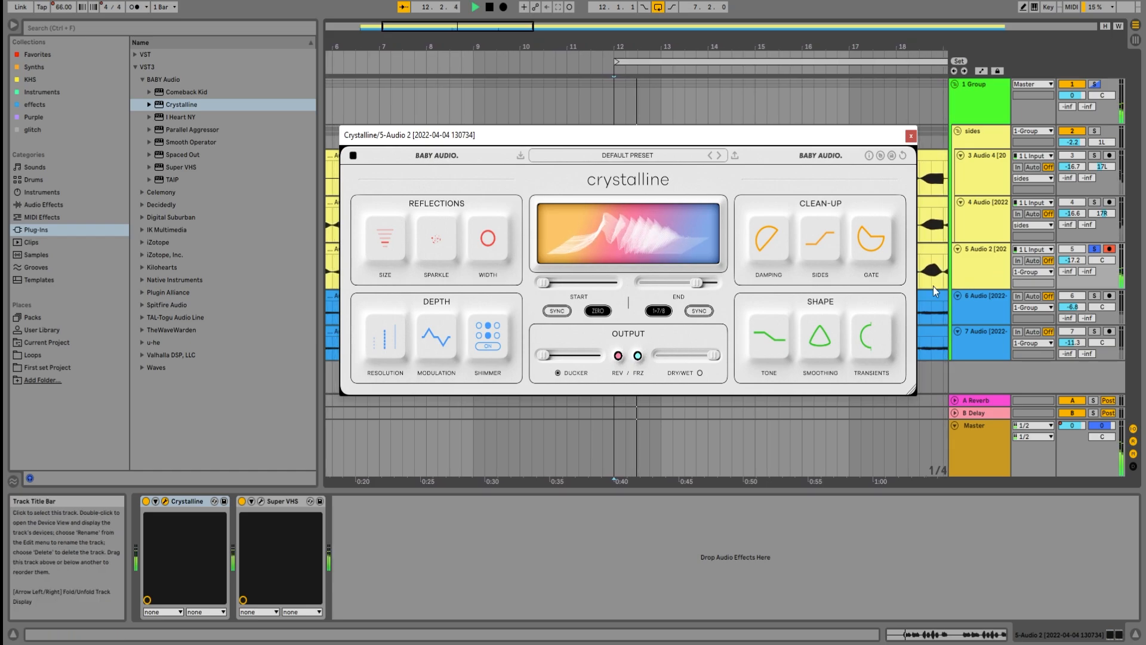
# Toggle Super VHS off and on again on track 5, open its window and audition the sound.
pyautogui.click(241, 501)
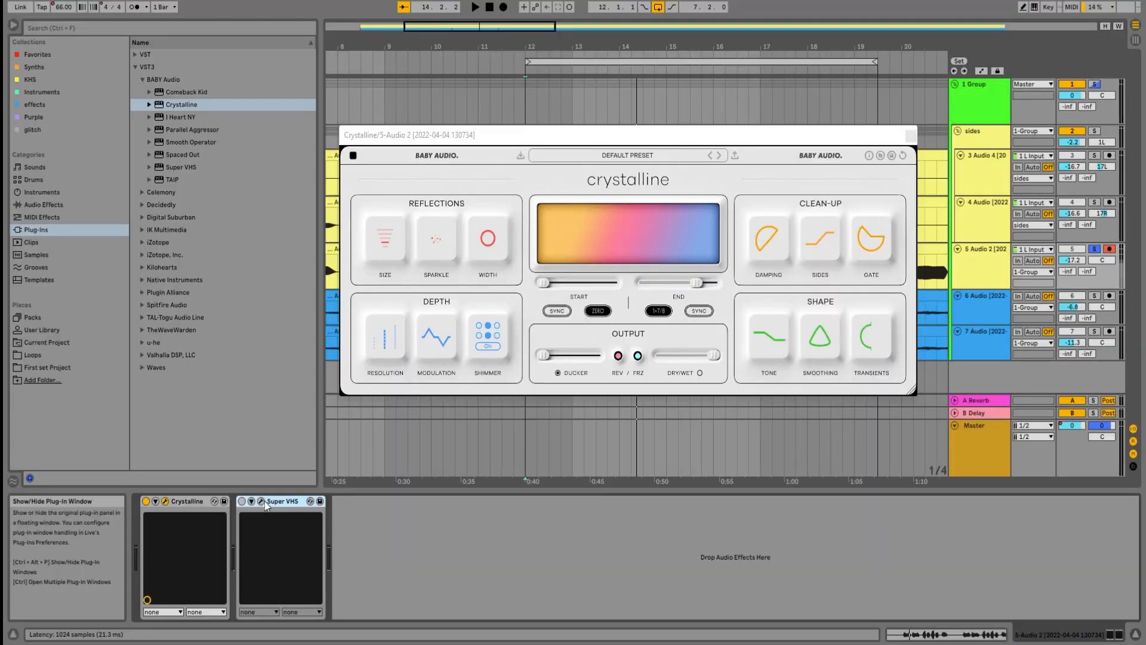
pyautogui.click(242, 501)
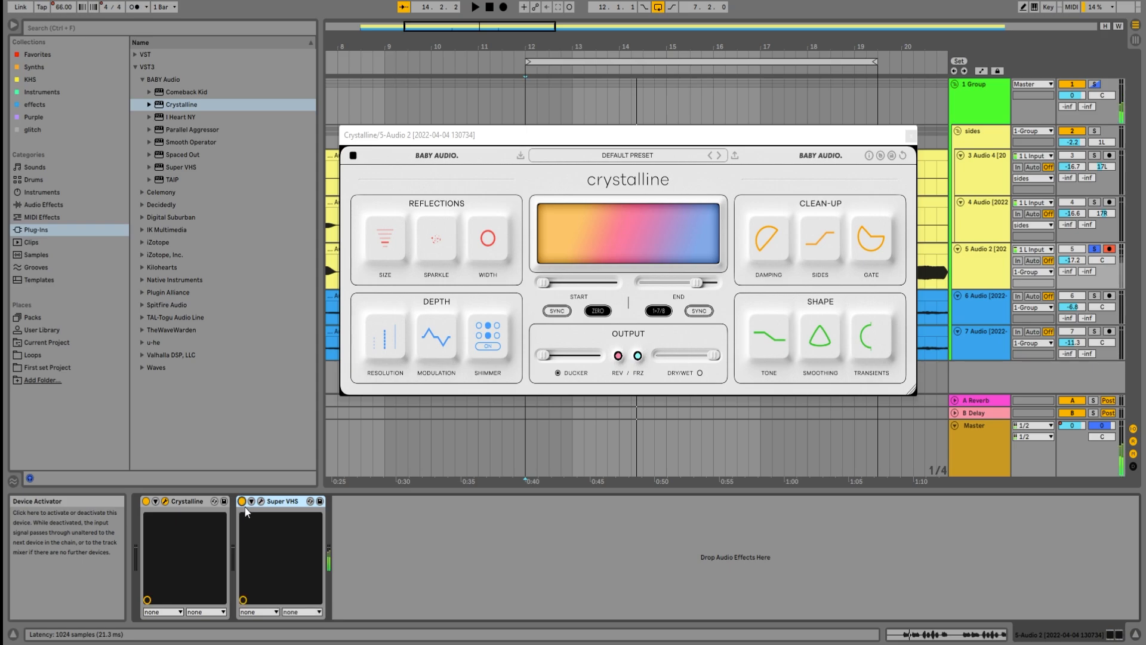
pyautogui.click(261, 502)
pyautogui.press('space')
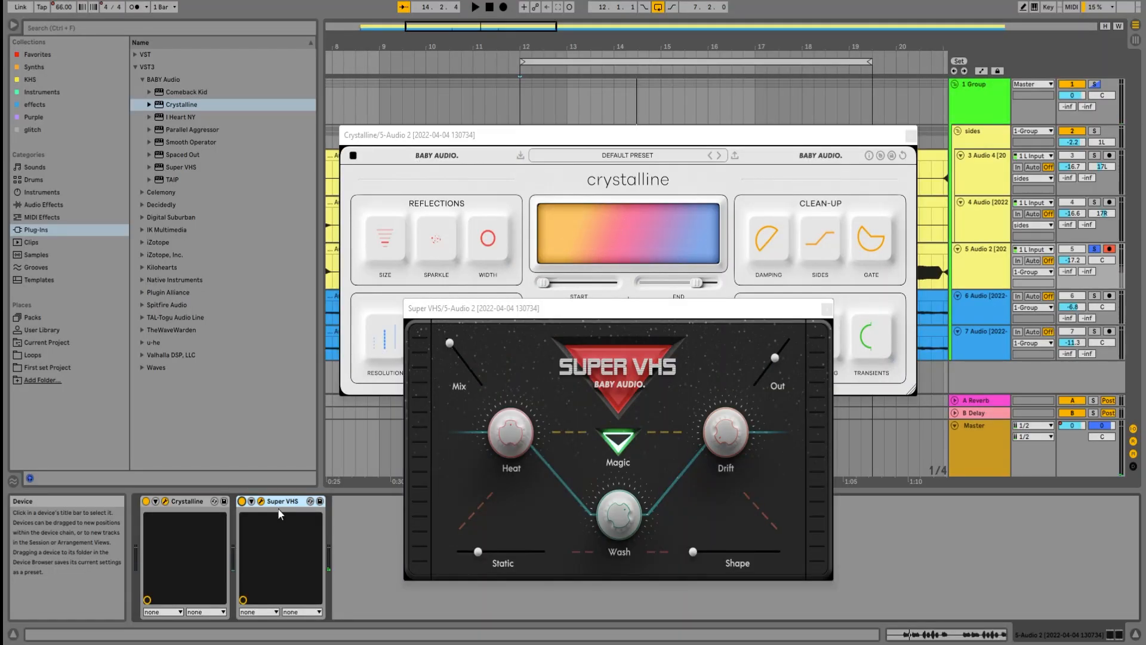
pyautogui.press('space')
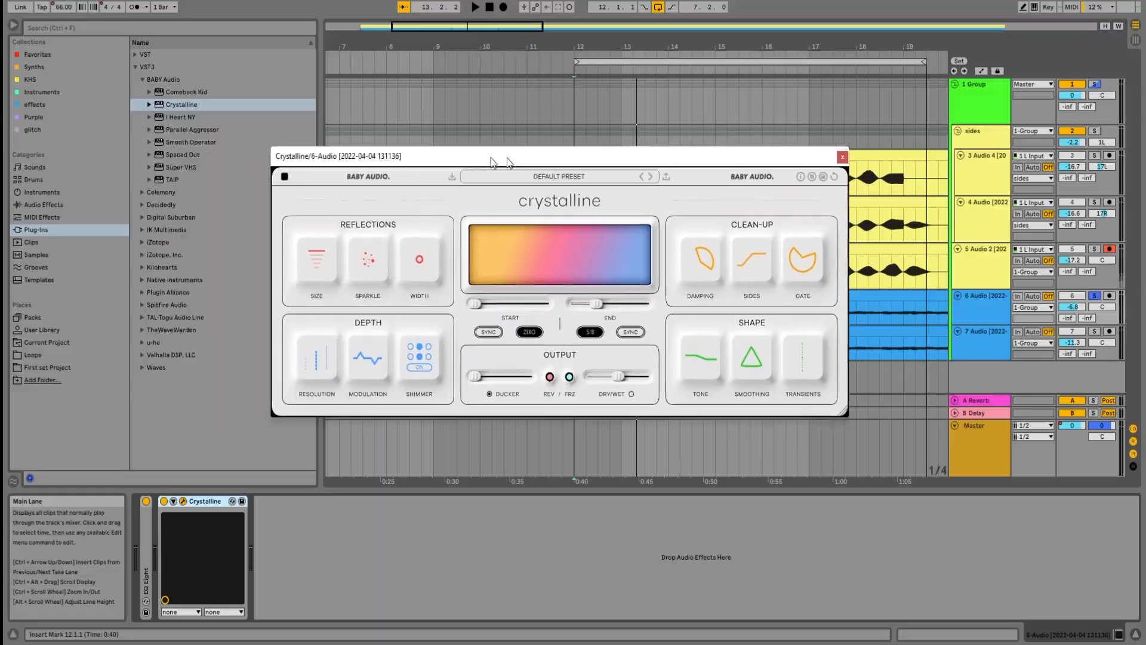
# Review Crystalline on track 6, and open and reposition the Crystalline window of track 7.
pyautogui.moveTo(492, 161); pyautogui.dragTo(589, 148)
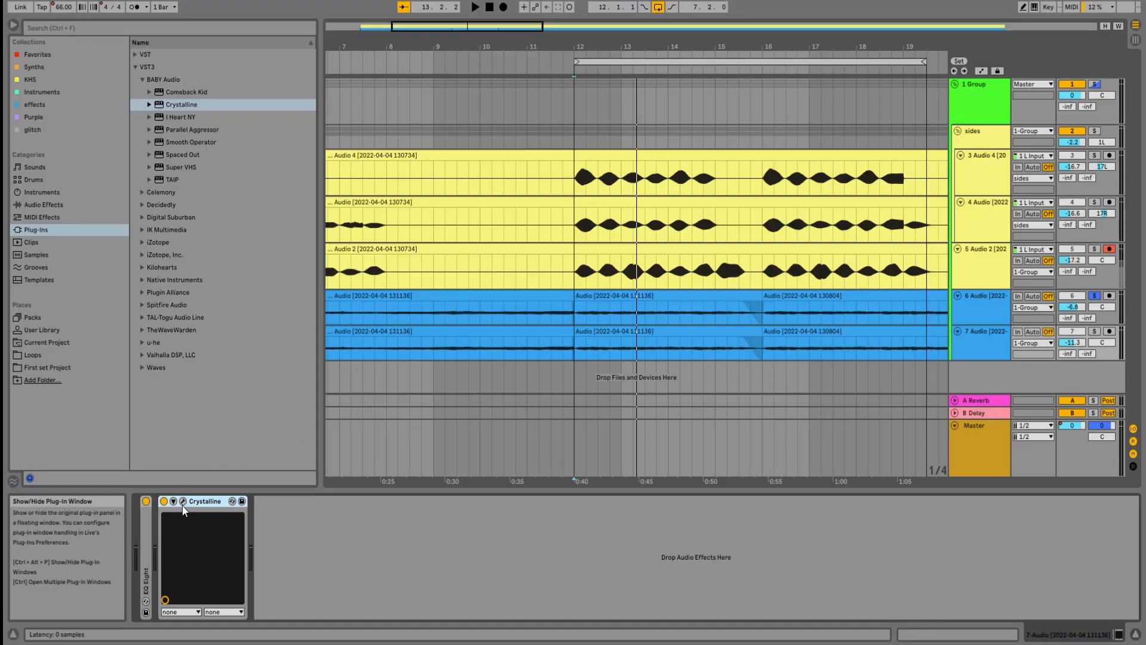
pyautogui.click(183, 504)
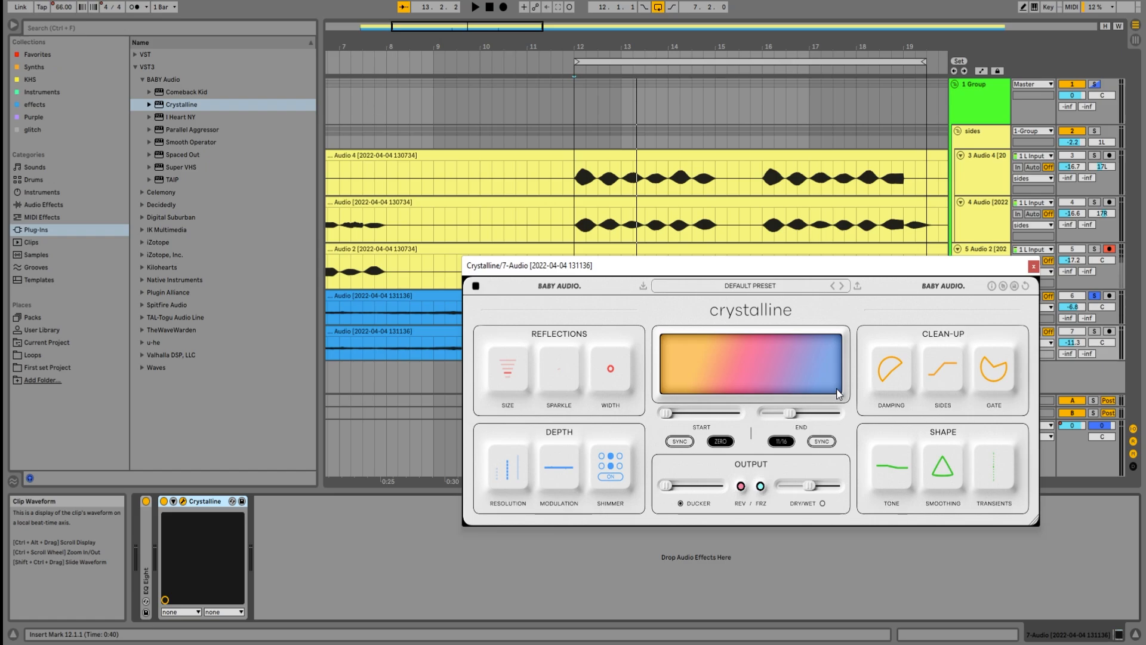
pyautogui.moveTo(847, 272); pyautogui.dragTo(772, 304)
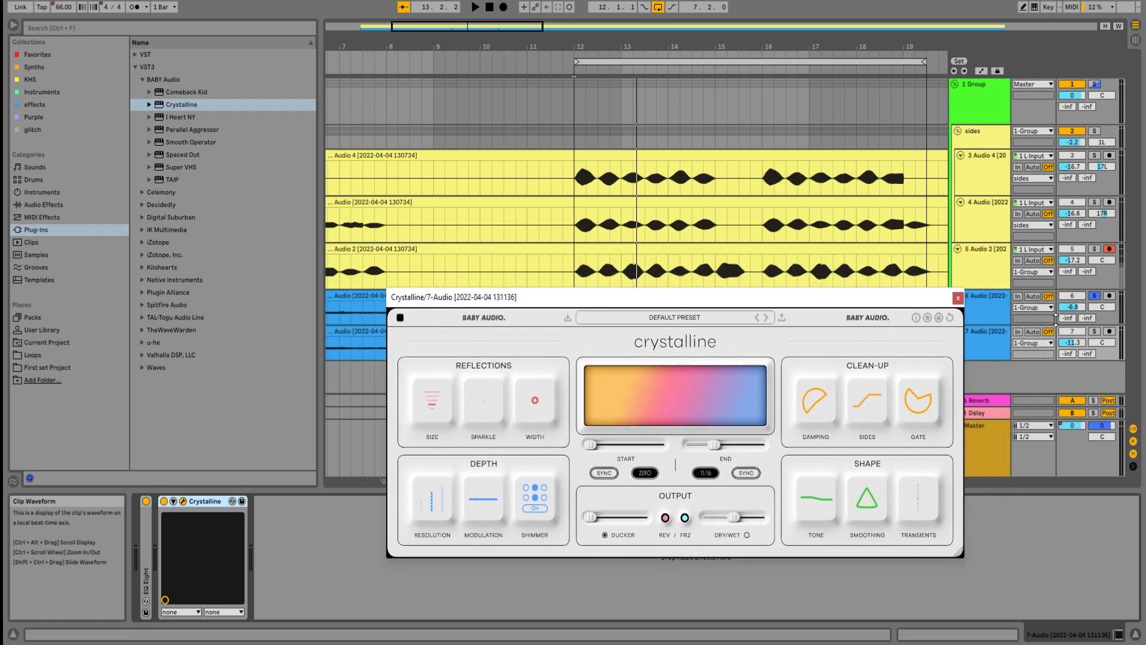
# Solo track 7 and add track 6 to the solo during playback.
pyautogui.click(1095, 333)
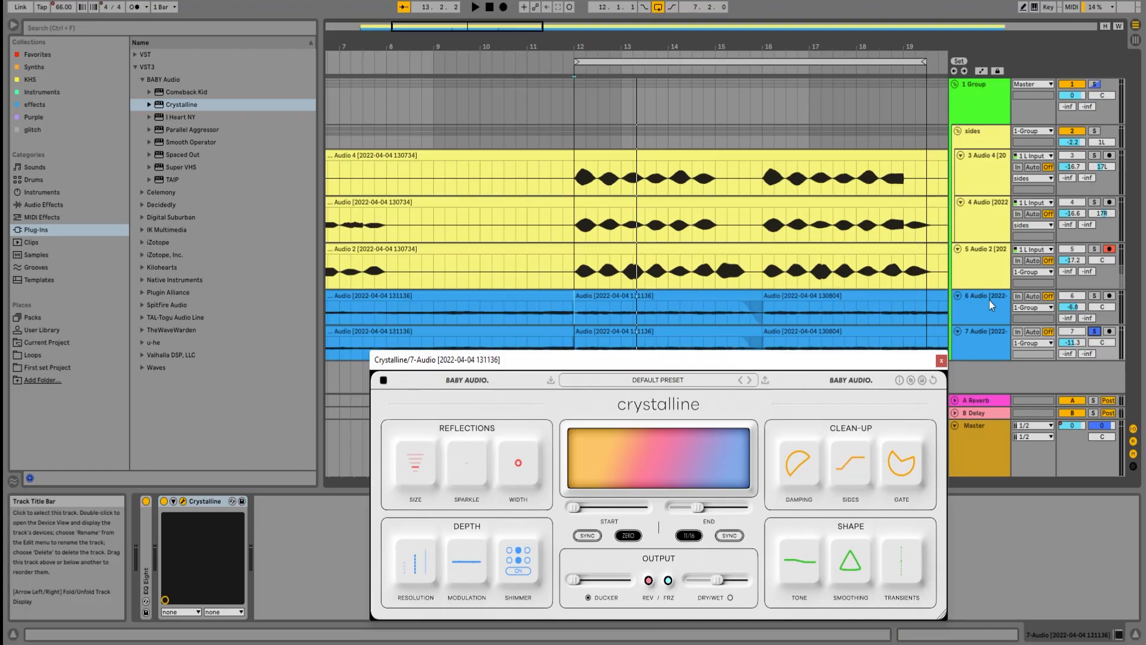
pyautogui.press('space')
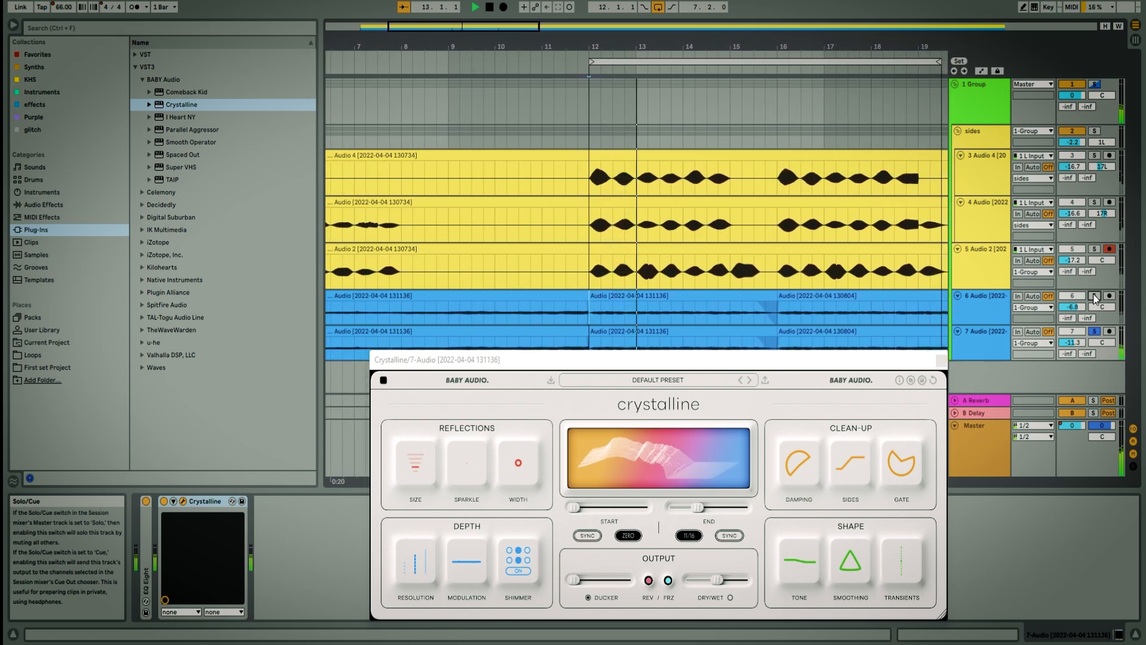
pyautogui.click(1095, 297)
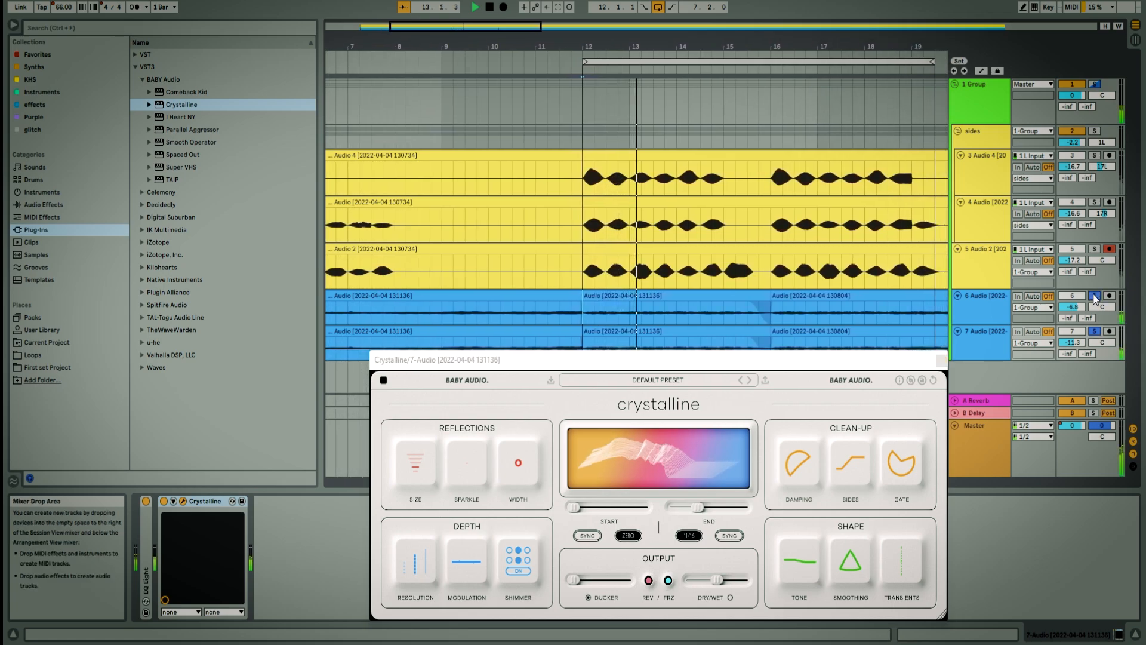
# Close track 7's Crystalline window and select track 5 for playback of the full unsoloed mix.
pyautogui.click(943, 360)
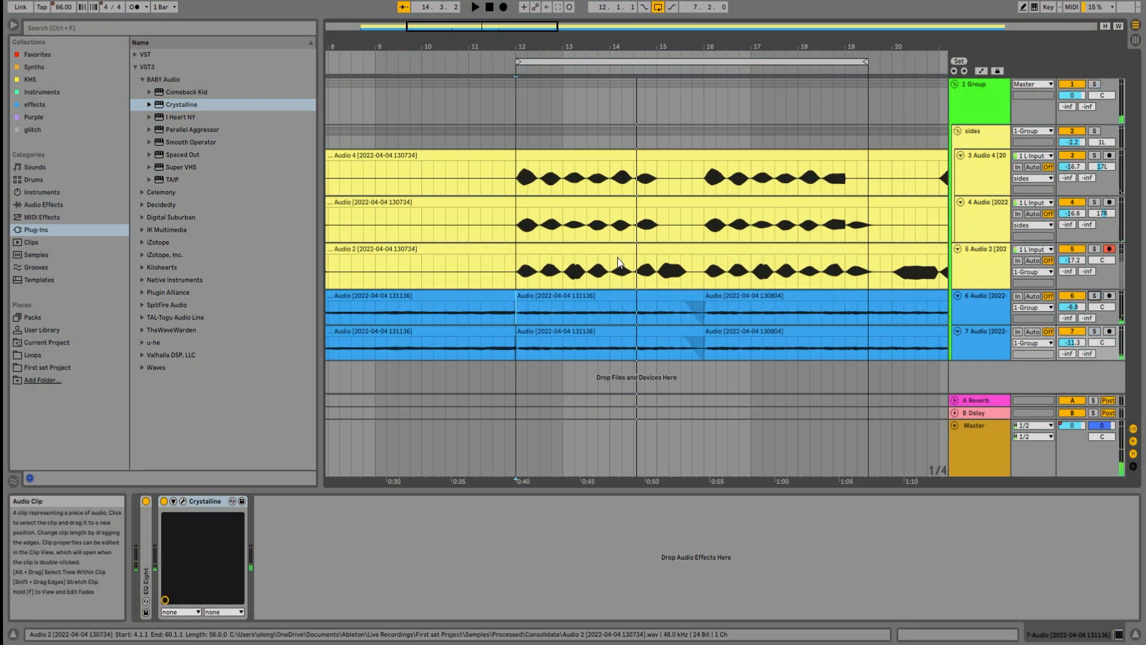
pyautogui.click(520, 274)
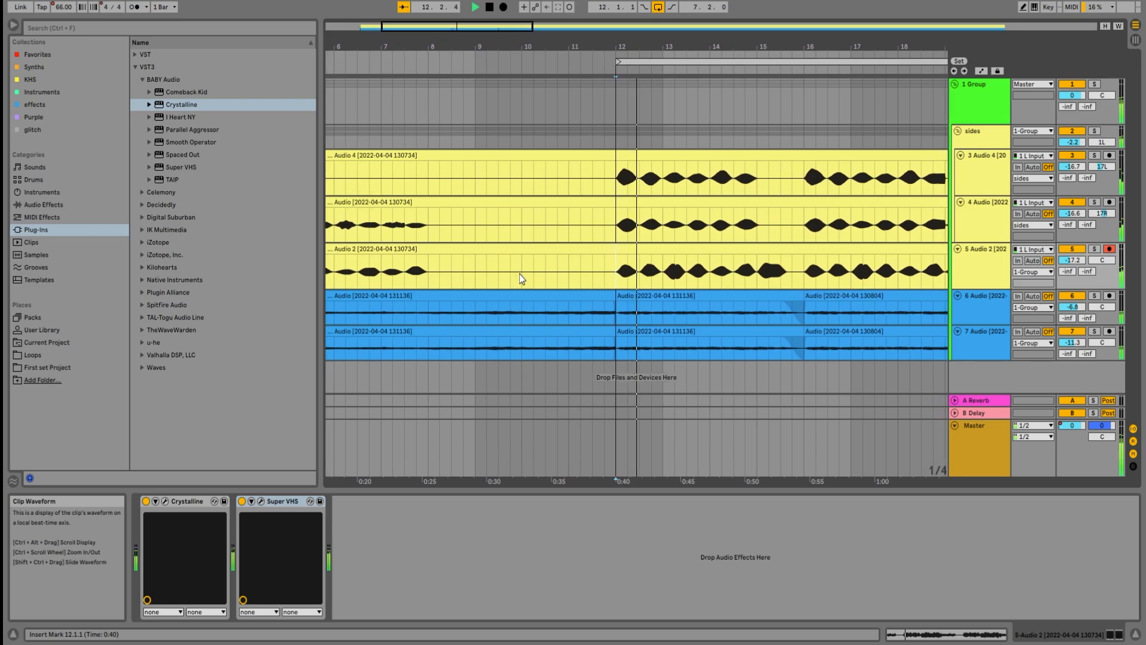